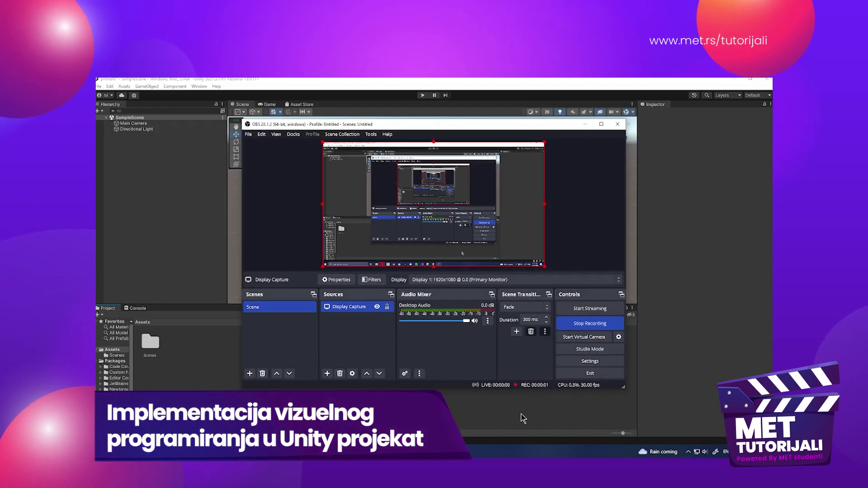
- Bring the Unity Editor in front of OBS to show the empty SampleScene
click(531, 417)
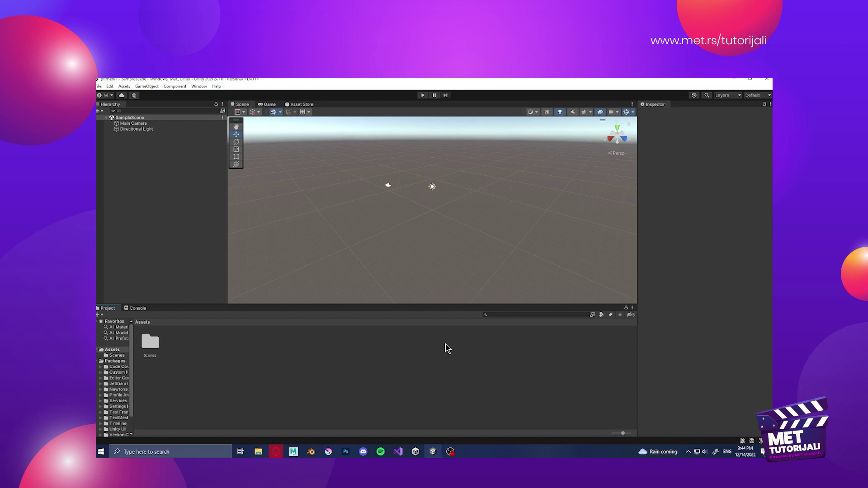
mouse_move(455, 238)
right_down()
mouse_move(555, 219)
mouse_move(447, 217)
right_up()
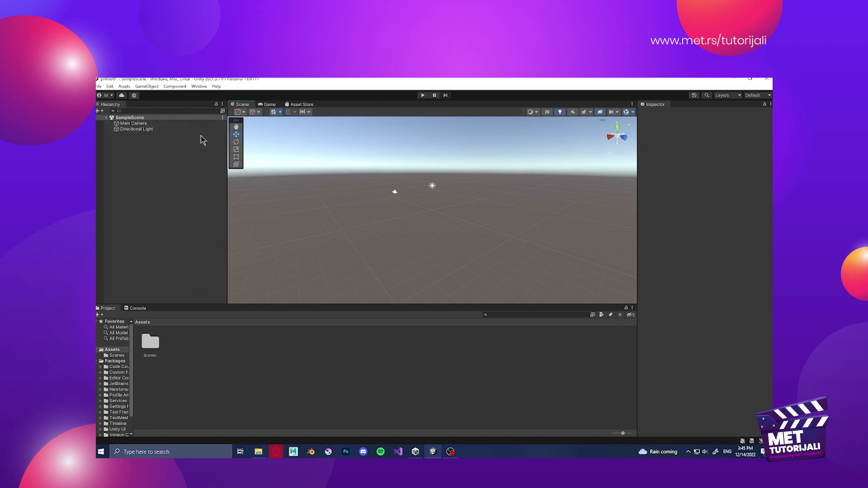
- Open the Visual Scripting Graph window from Window > Visual Scripting
click(200, 86)
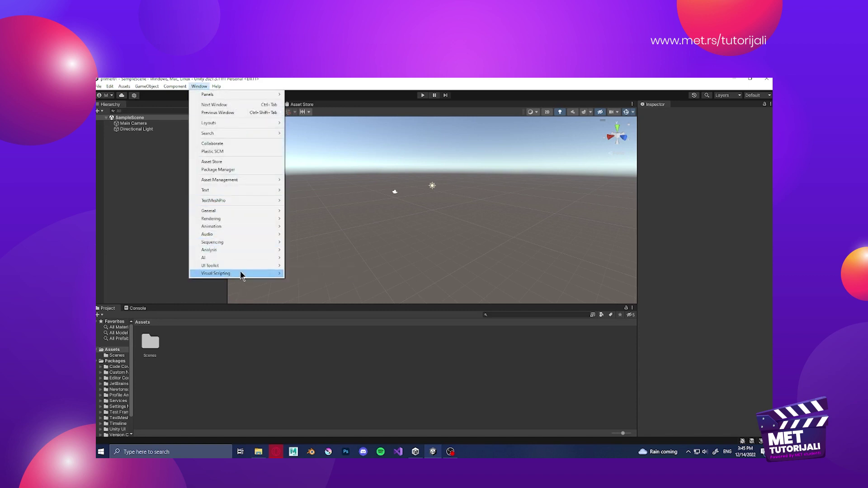
mouse_move(252, 274)
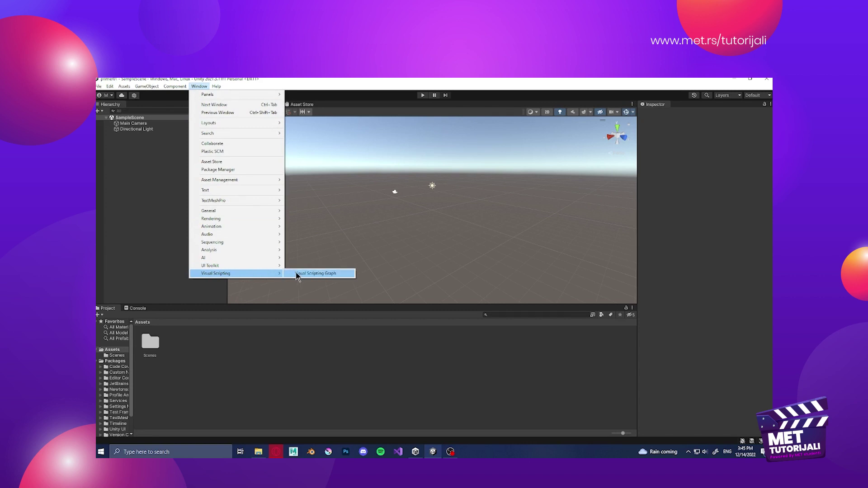
click(297, 274)
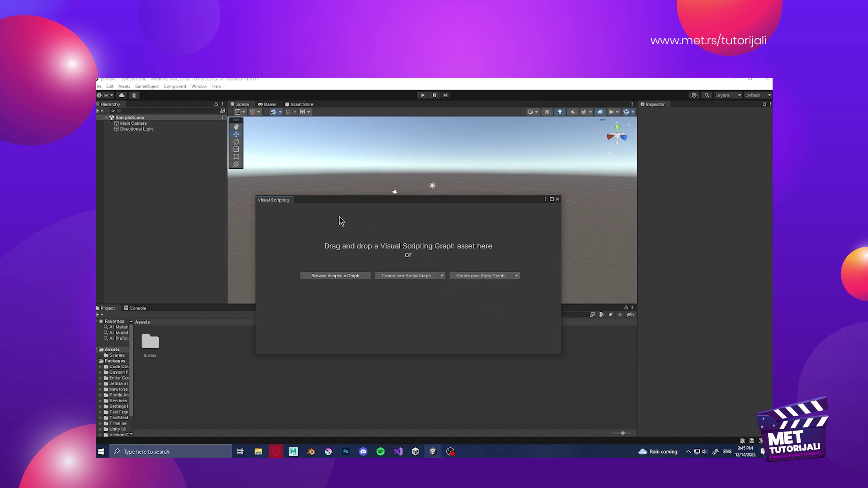
- Create a new Script Graph saved as TestGraf in the Assets folder
click(387, 276)
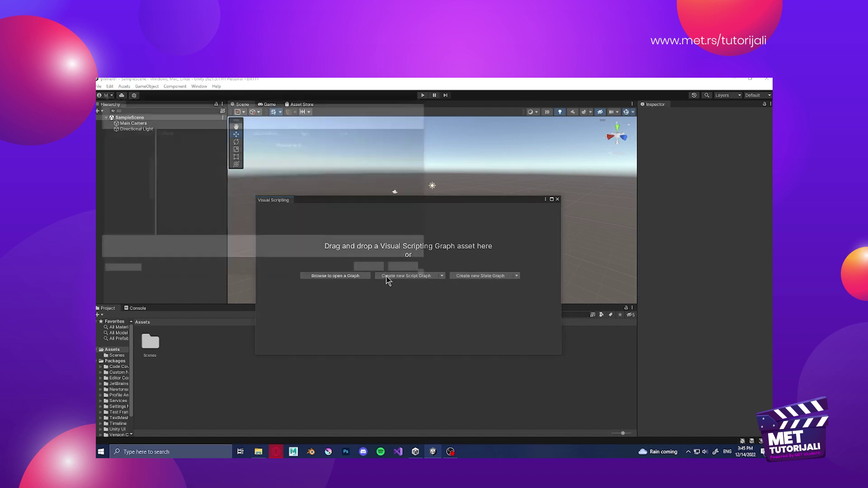
text(TEs)
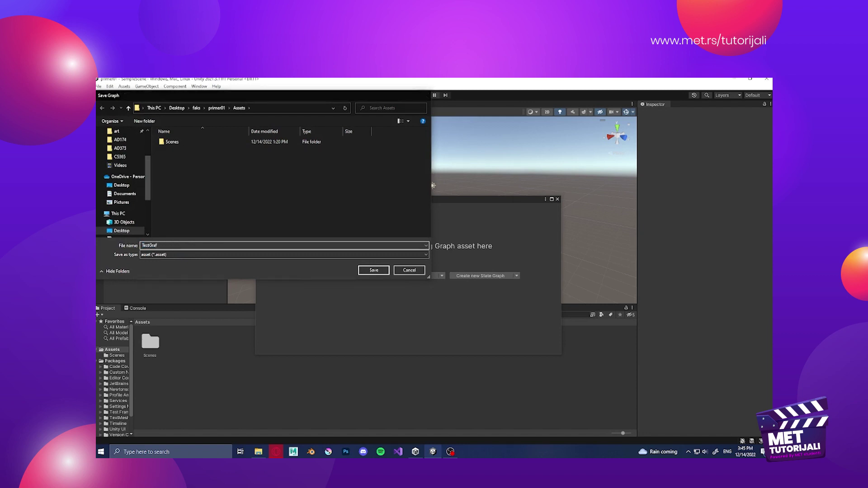
key(Return)
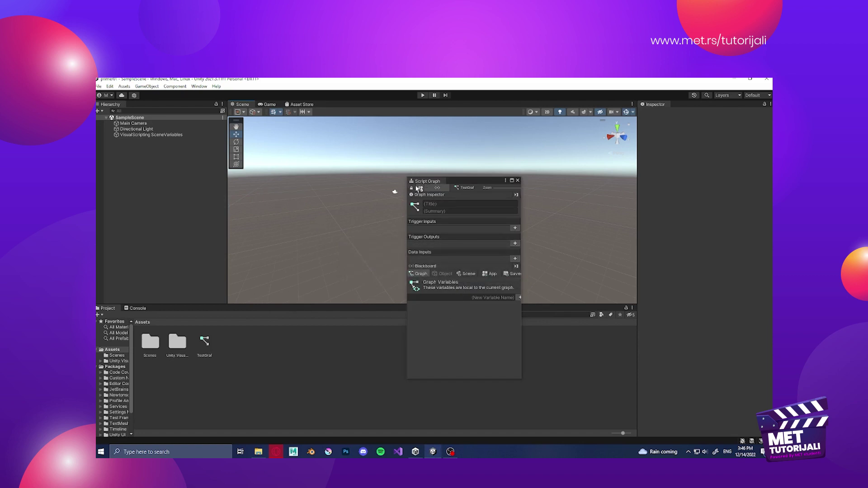
- Dock the Script Graph window beside the Console tab, showing TestGraf's On Start and On Update nodes
drag(427, 183, 185, 313)
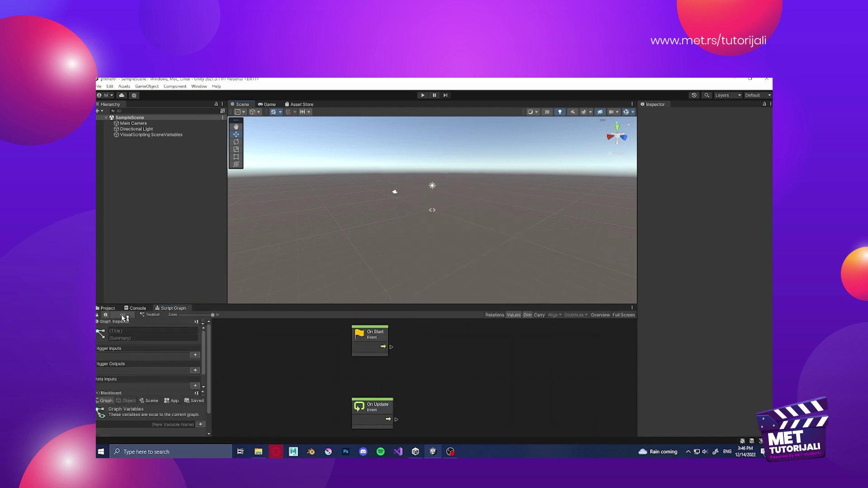
click(108, 309)
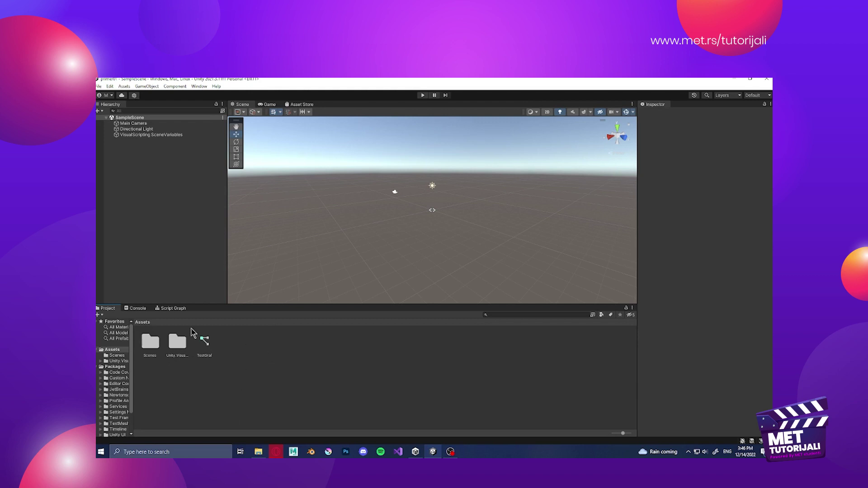
click(172, 309)
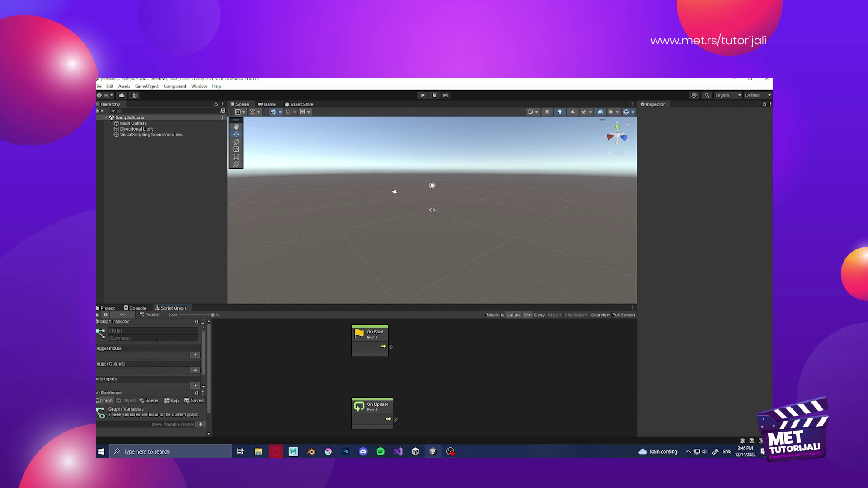
click(149, 331)
click(114, 356)
scroll(151, 370, down, 1)
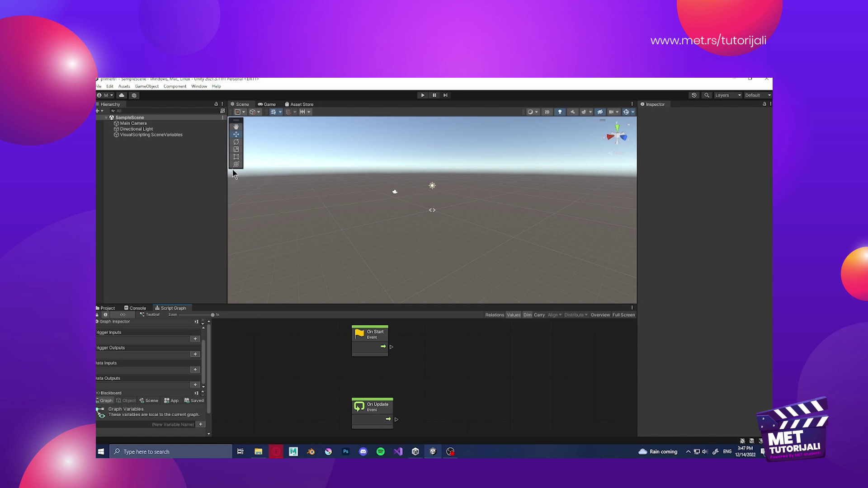
- Spread out the On Start and On Update nodes and add a Debug: Log (Message) node
drag(374, 406, 307, 381)
drag(367, 340, 353, 350)
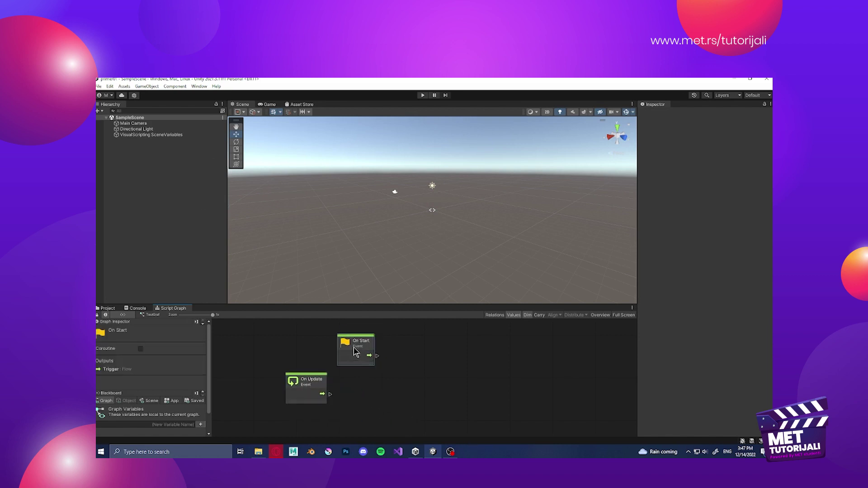
right_click(409, 346)
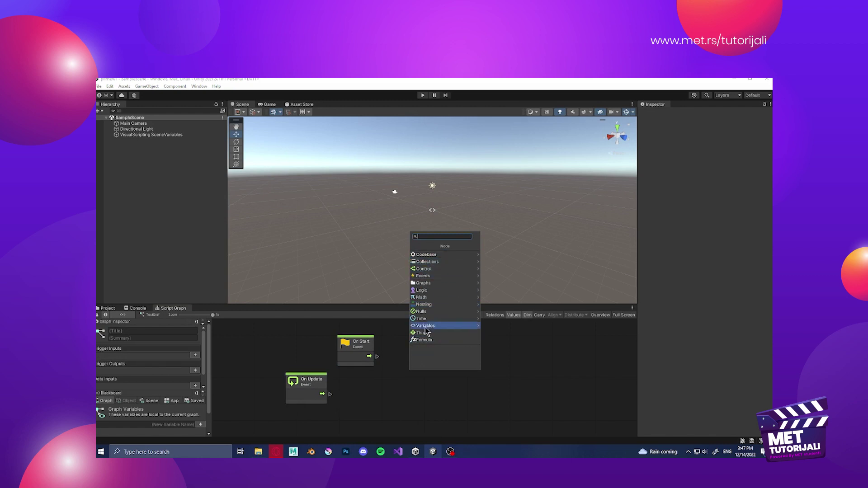
text(deb)
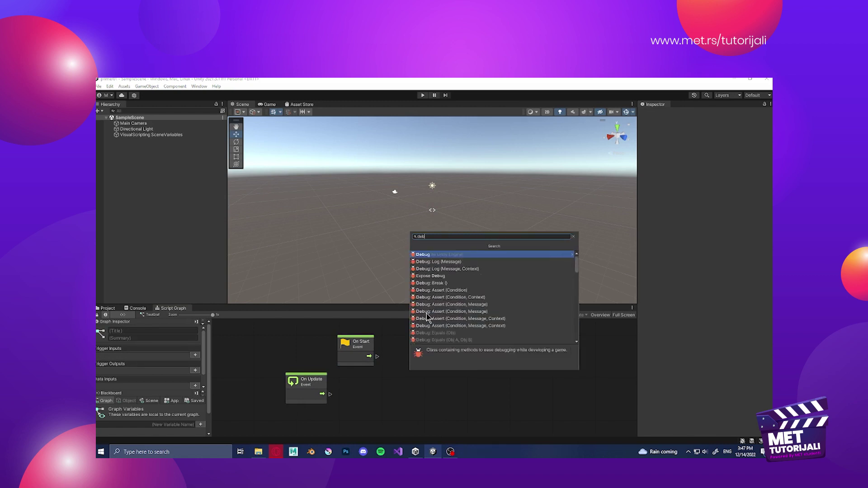
click(462, 262)
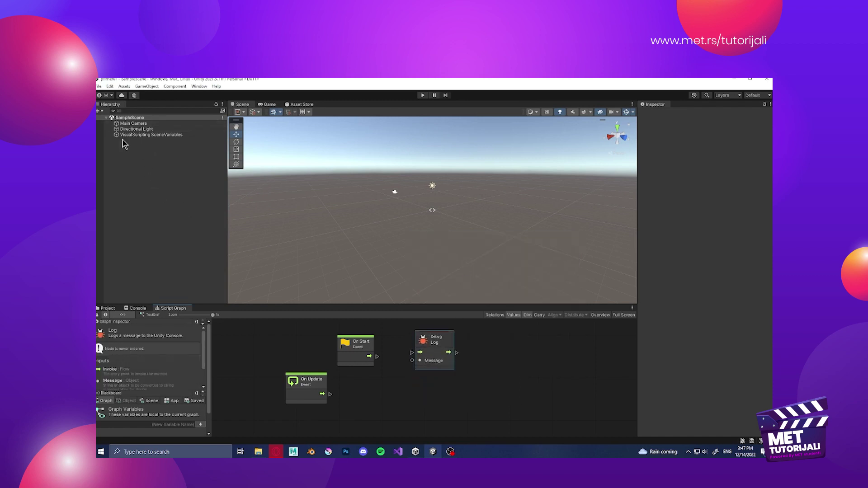
- On VisualScripting SceneVariables, add a new scene variable named text
click(170, 135)
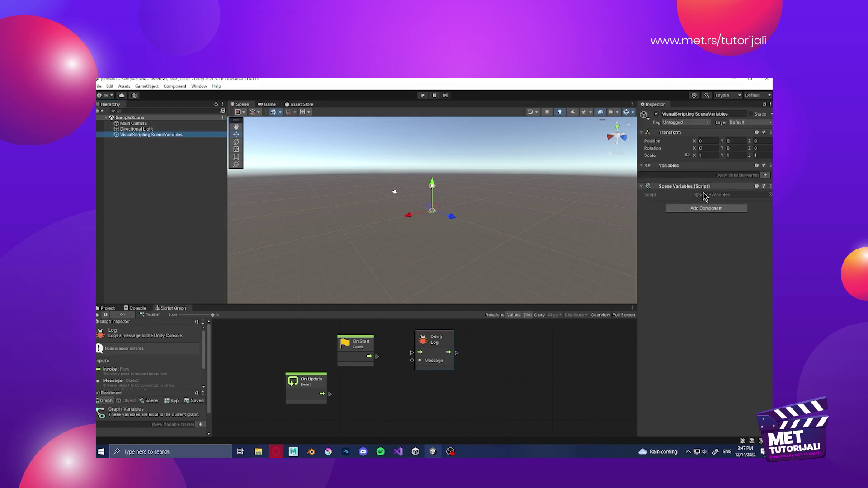
click(725, 176)
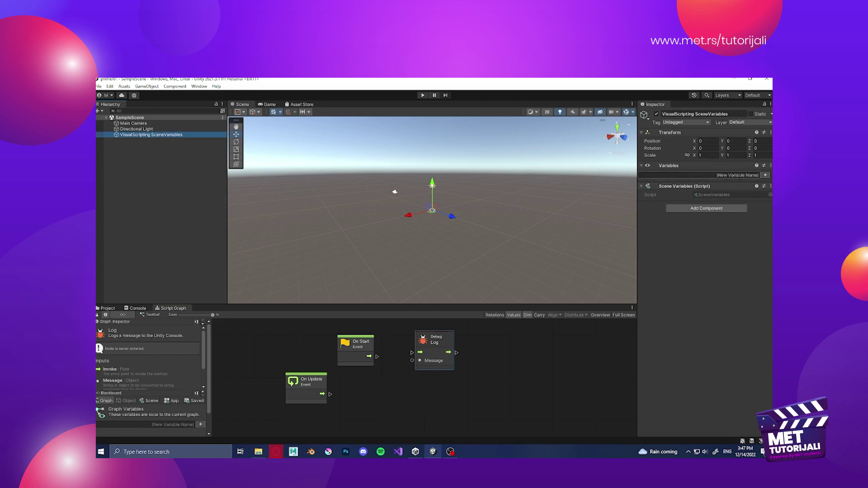
click(729, 175)
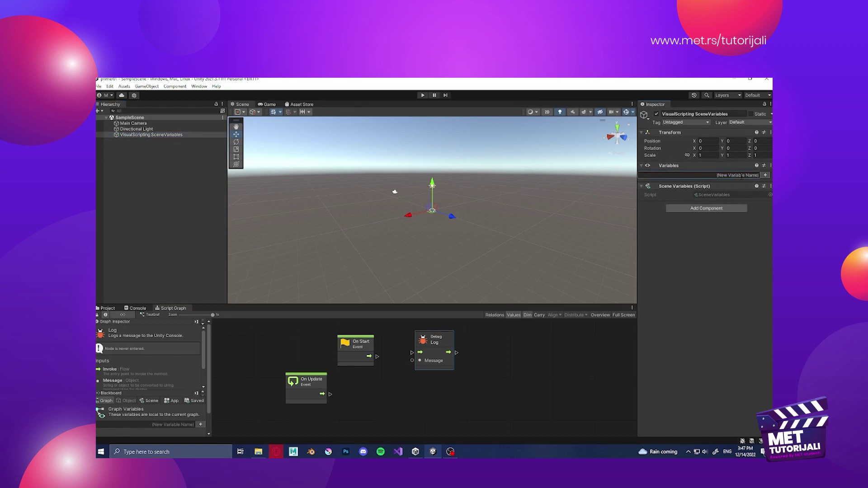
text(text)
key(Return)
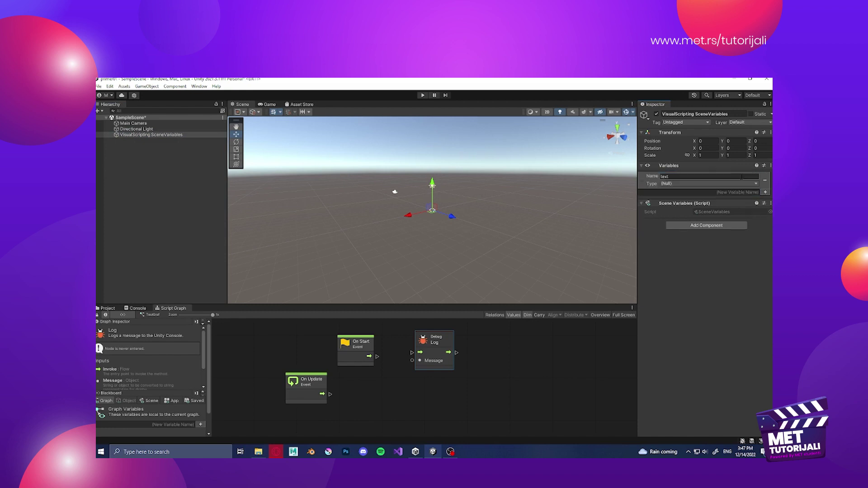
- Make text a String with value Hello!, and shift the Debug Log node right
click(669, 184)
click(681, 225)
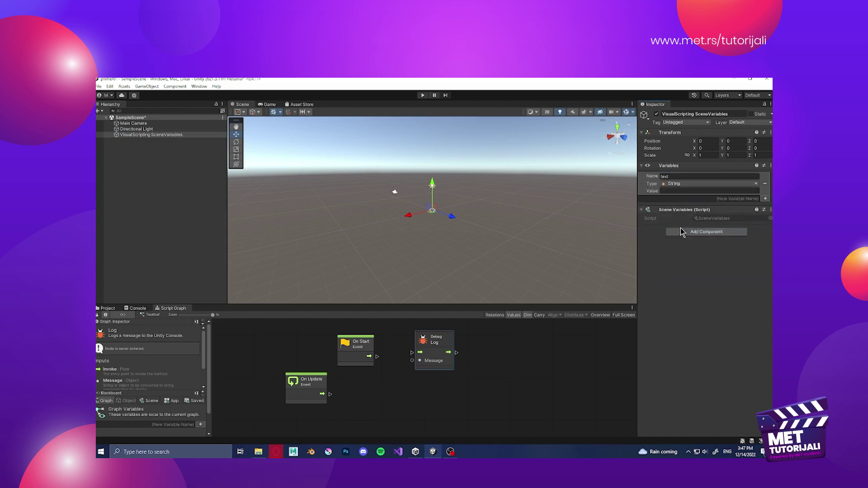
click(677, 191)
text(Hello!)
key(Return)
drag(432, 342, 445, 343)
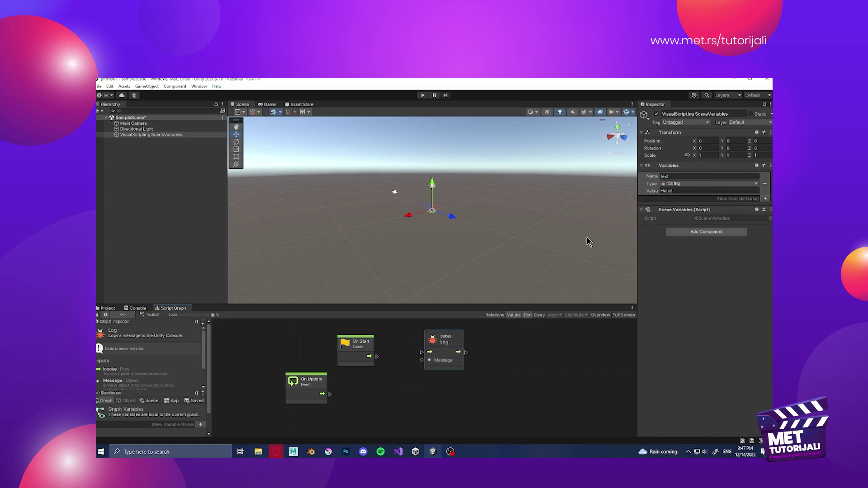
- Add a Get Variable node for text, connect On Start to Debug Log and text to Message
right_click(367, 386)
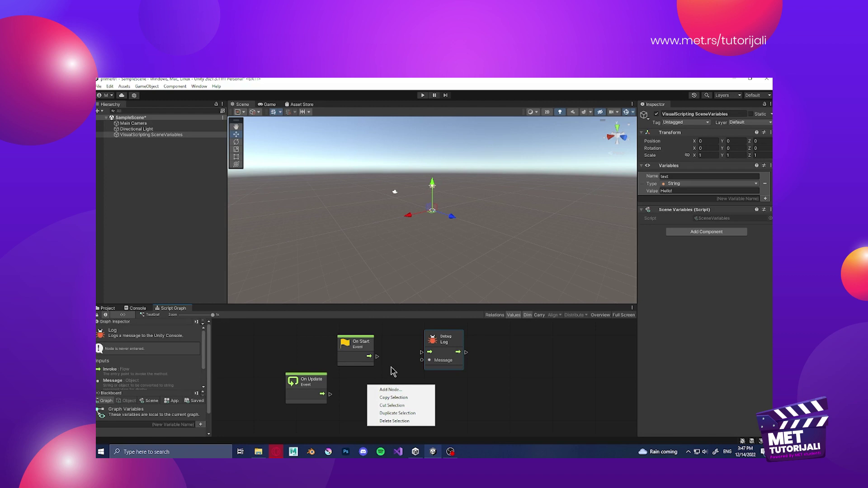
click(392, 372)
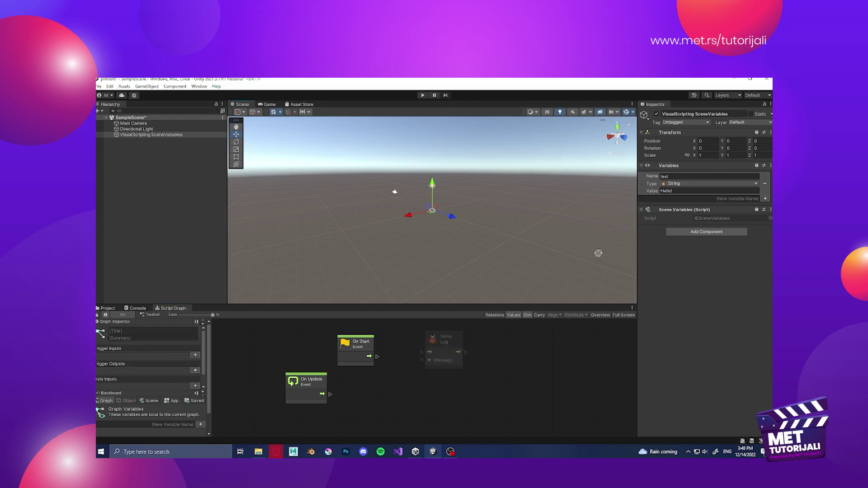
drag(598, 253, 393, 390)
drag(451, 342, 471, 343)
drag(377, 357, 474, 349)
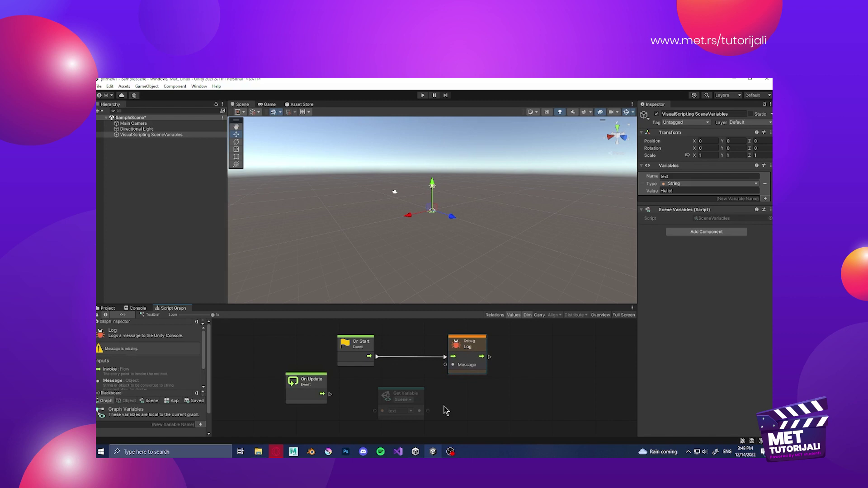
drag(429, 412, 446, 364)
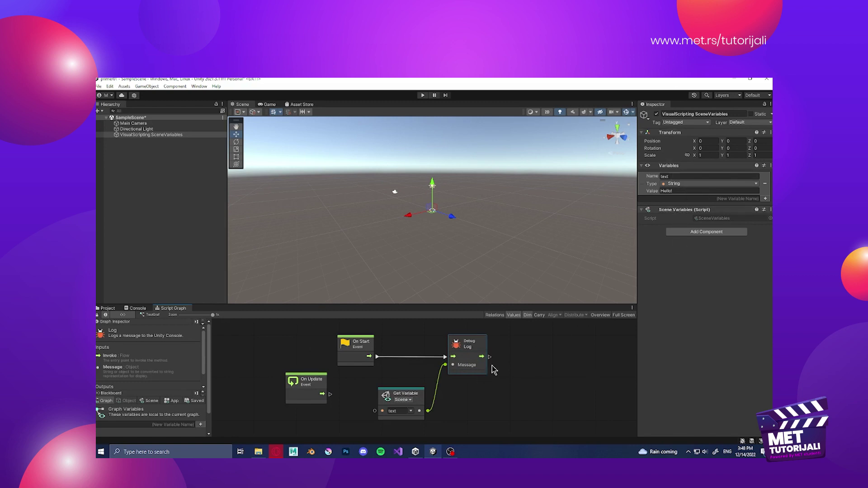
- Add a Visual Scripting Script Machine component to SceneVariables with TestGraf as its Graph
click(679, 233)
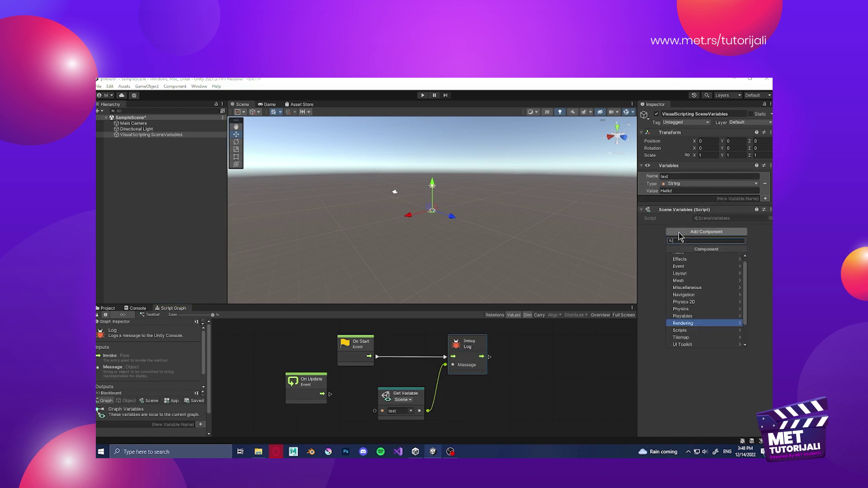
scroll(705, 334, down, 2)
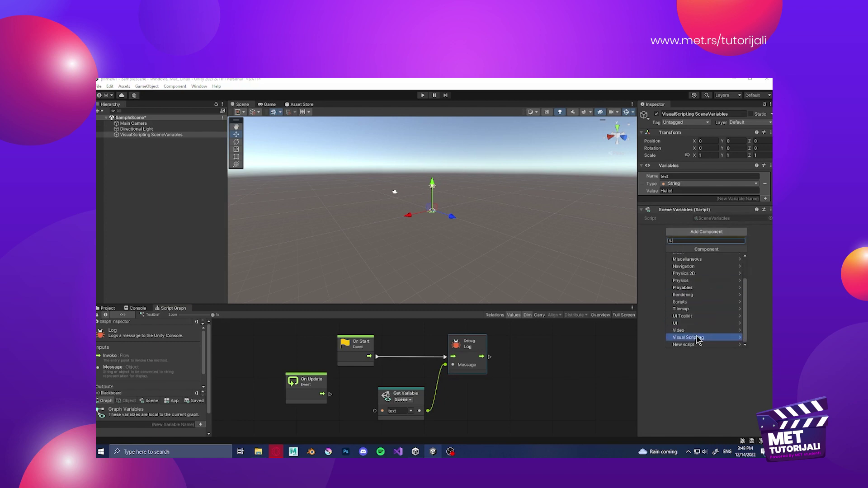
click(699, 340)
click(698, 270)
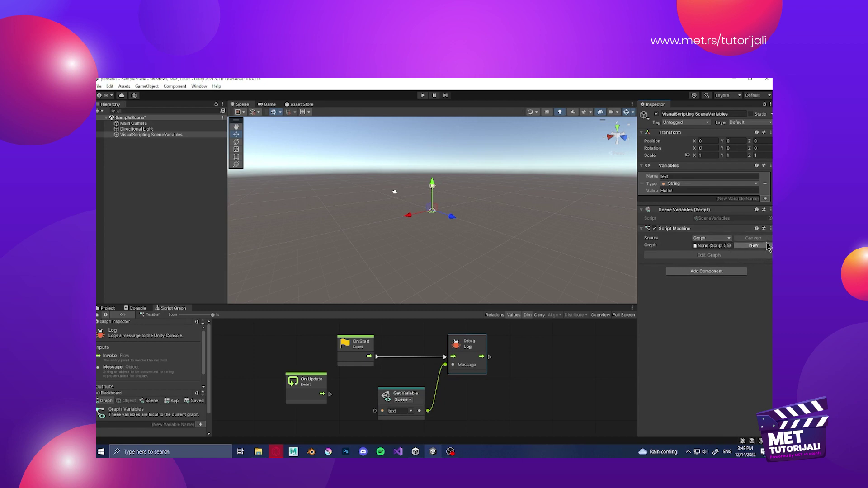
click(729, 246)
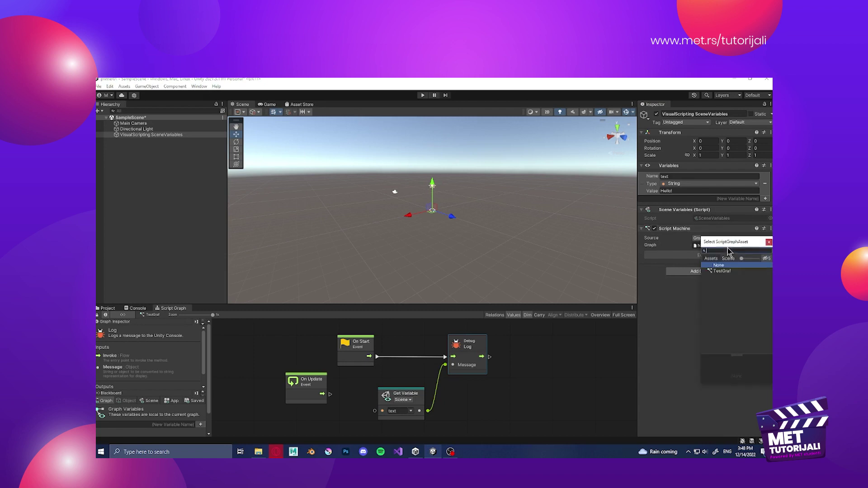
click(720, 271)
double_click(720, 272)
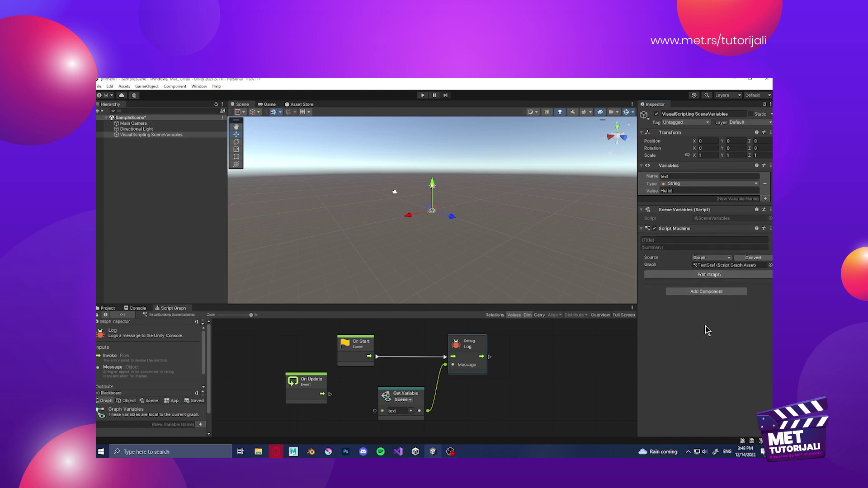